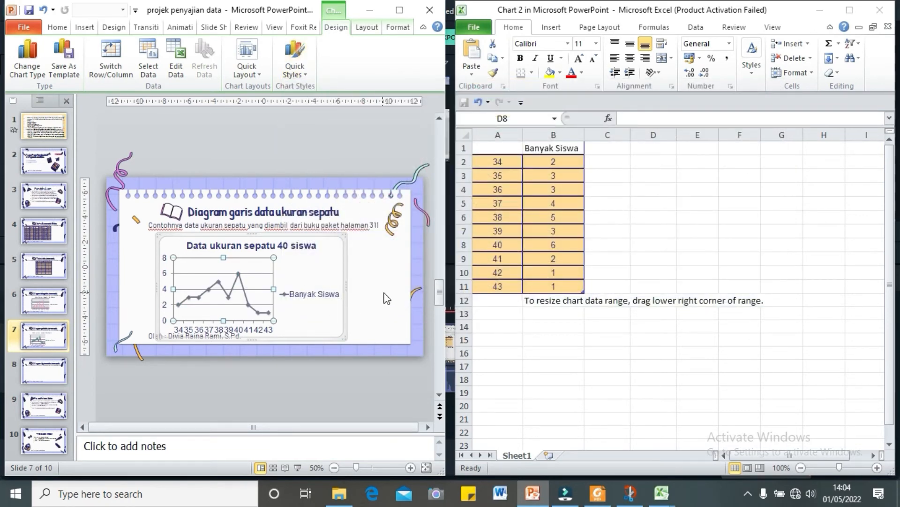
Insert a basic pie chart on slide 8, titled "Diagram lingkaran data ukuran sepatu"
click(386, 296)
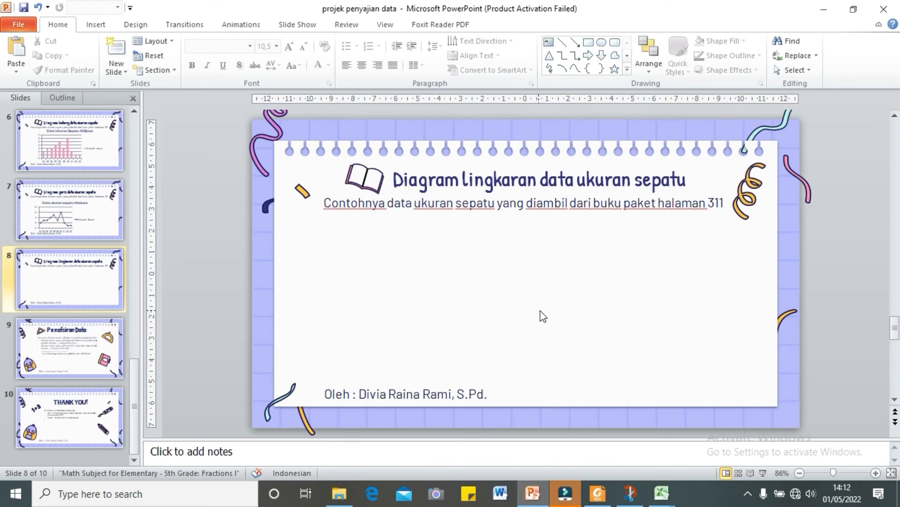
click(96, 25)
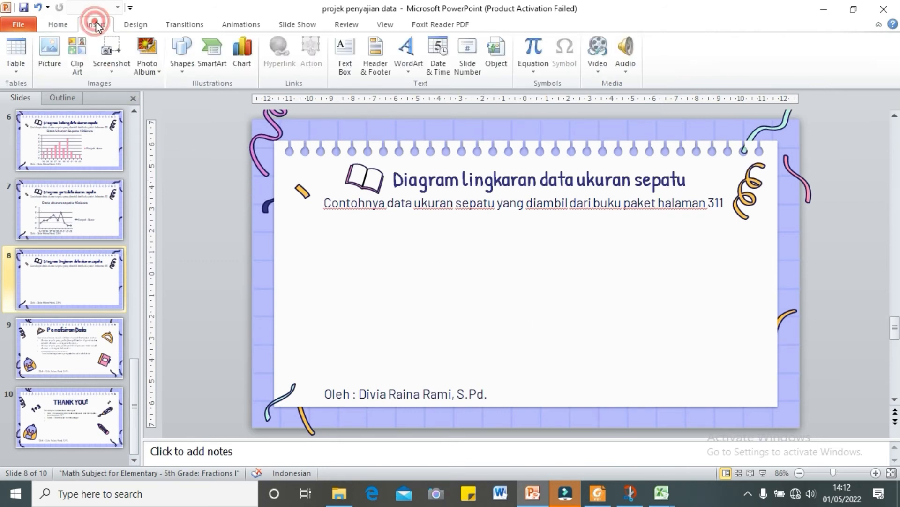
click(243, 66)
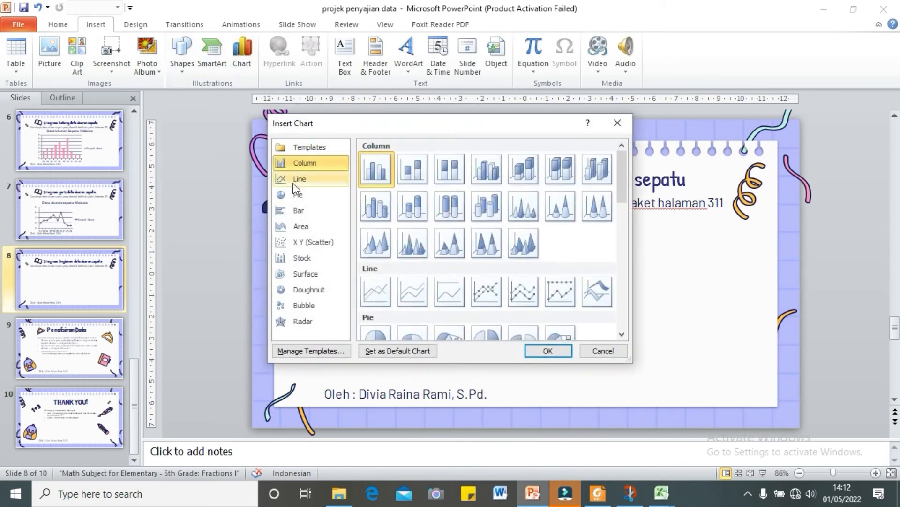
click(299, 196)
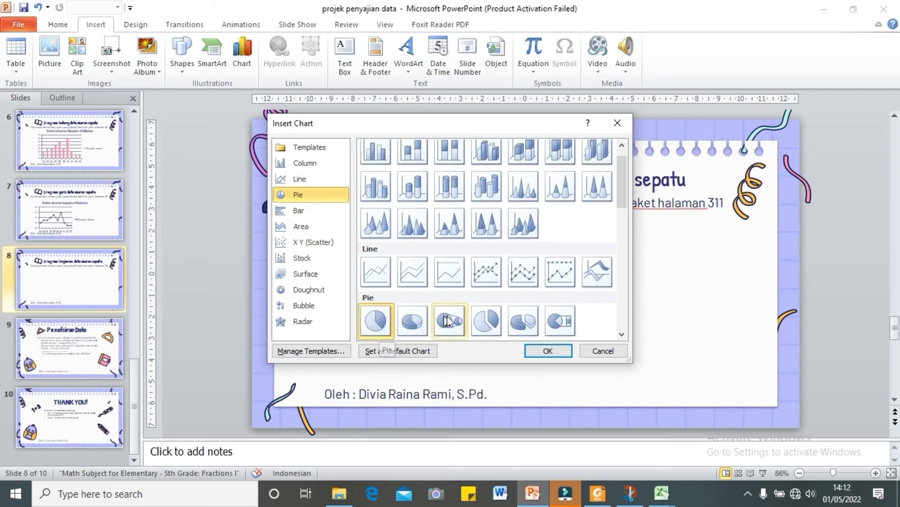
double_click(374, 322)
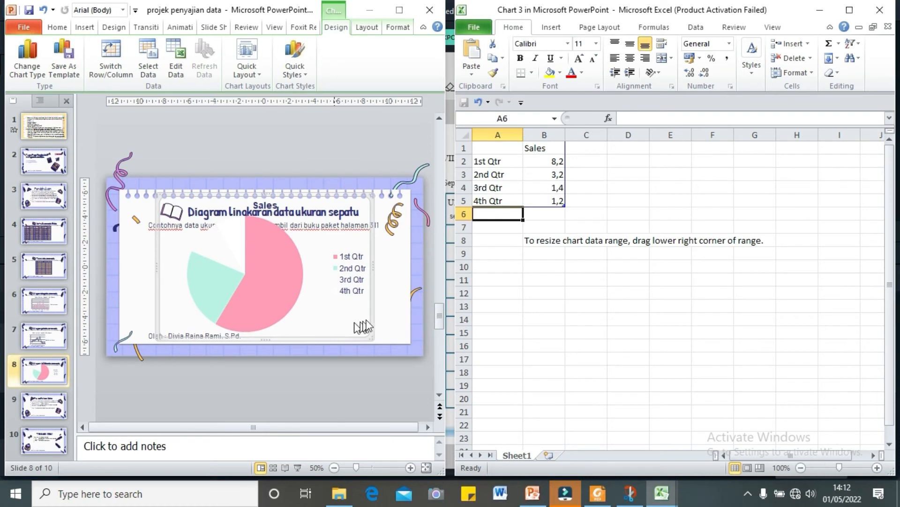
click(392, 303)
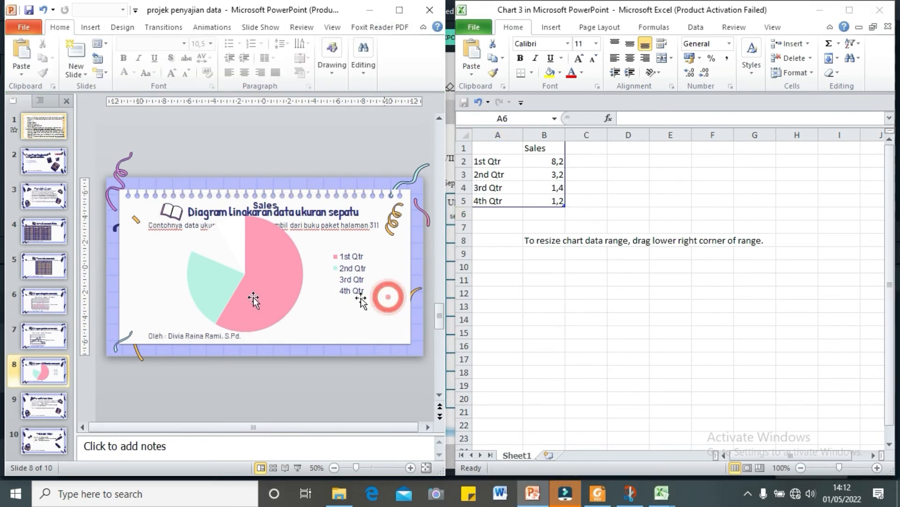
Copy the shoe sizes 34 to 43 from slide 5's table into the pie chart's datasheet, starting at cell A2
click(42, 274)
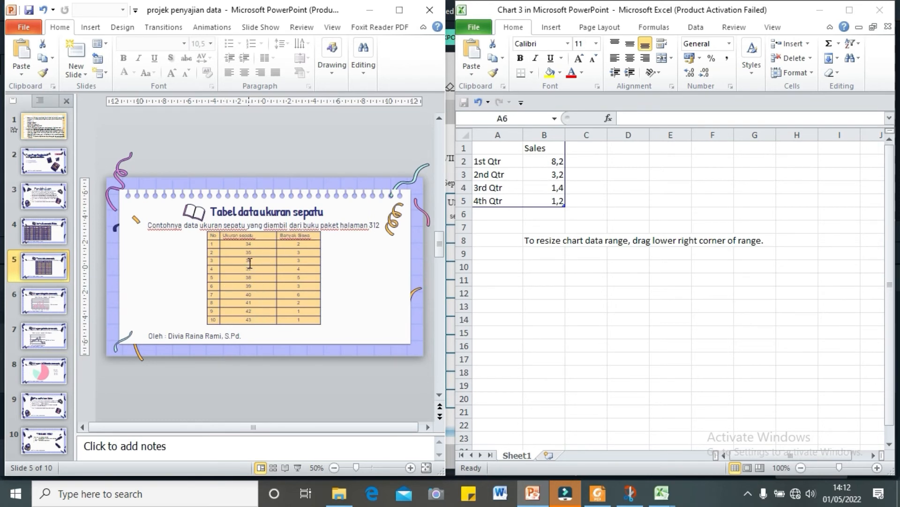
drag(244, 246, 261, 322)
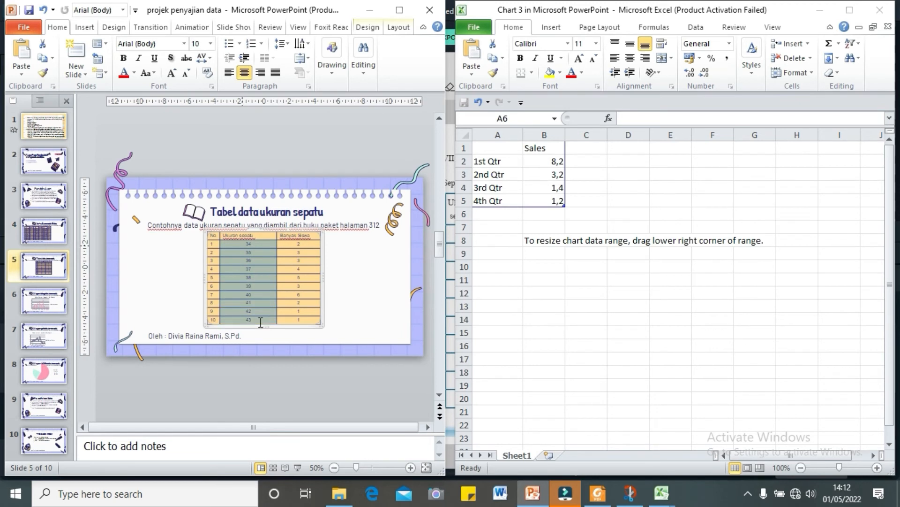
right_click(265, 273)
click(326, 27)
click(353, 260)
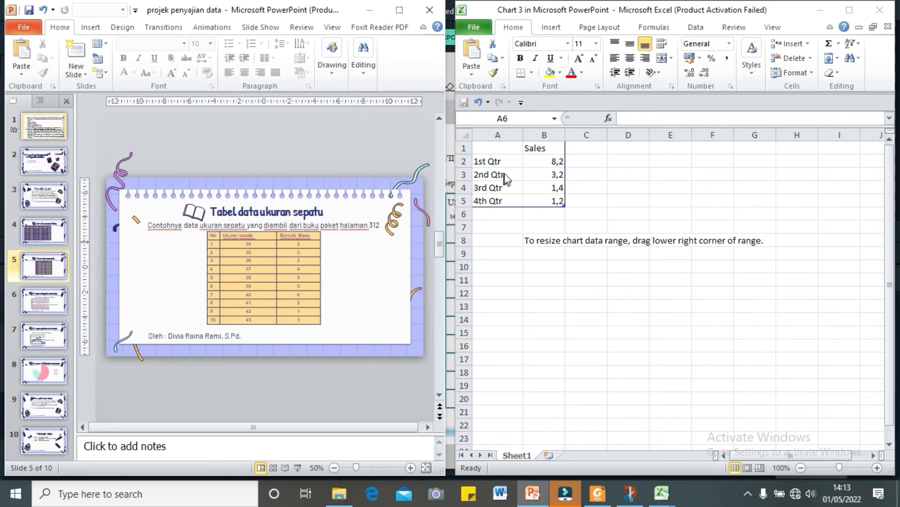
click(510, 157)
click(503, 160)
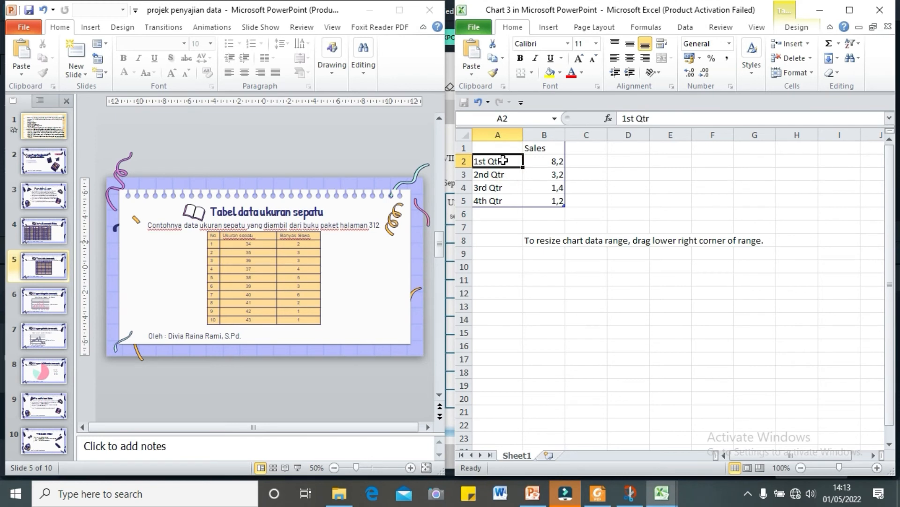
right_click(503, 160)
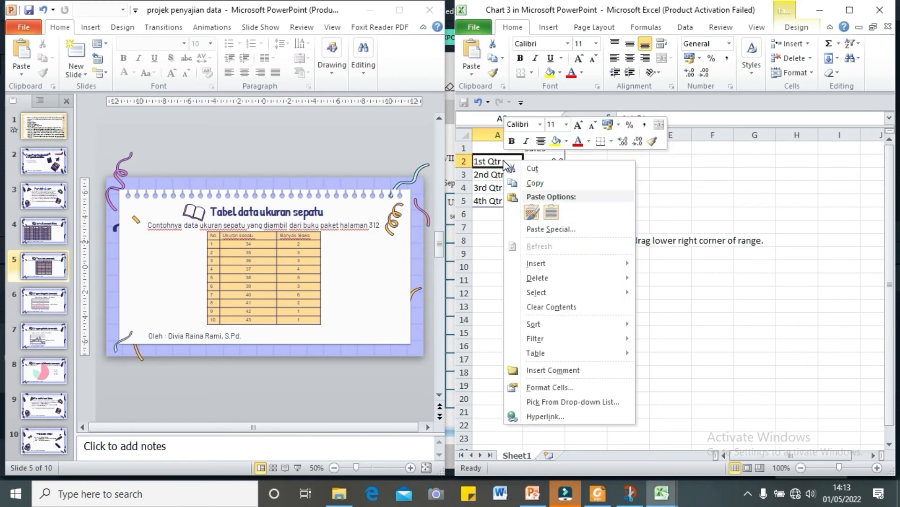
click(533, 215)
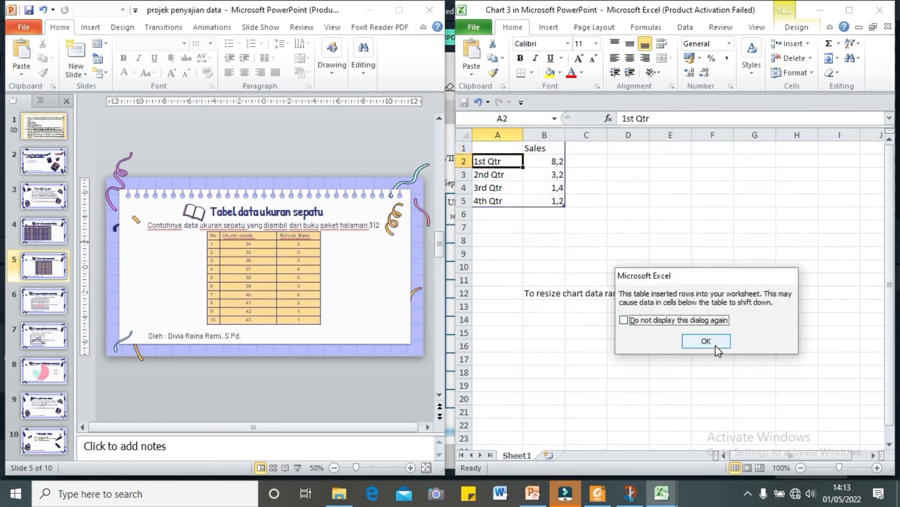
click(716, 347)
click(602, 187)
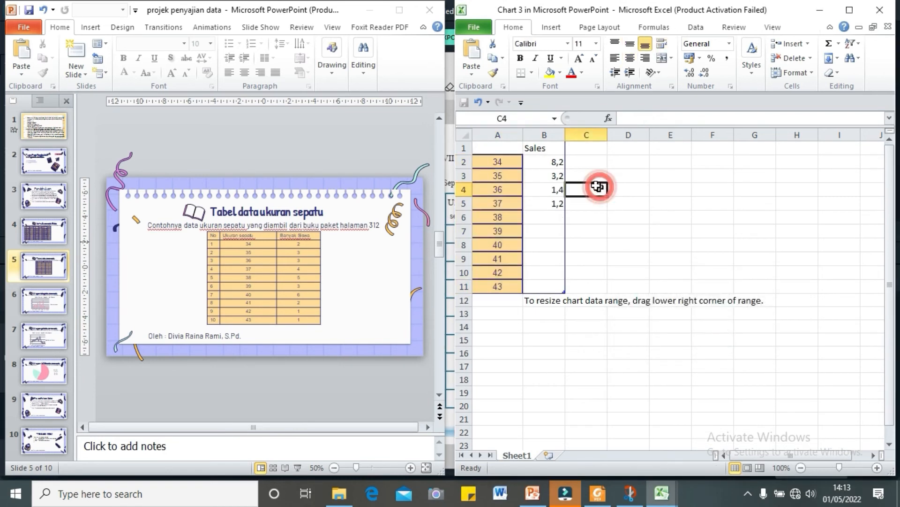
Rename the datasheet header in B1 to "Banyak Siswa" and widen column B to fit it
click(548, 150)
text(Banyak Siswa)
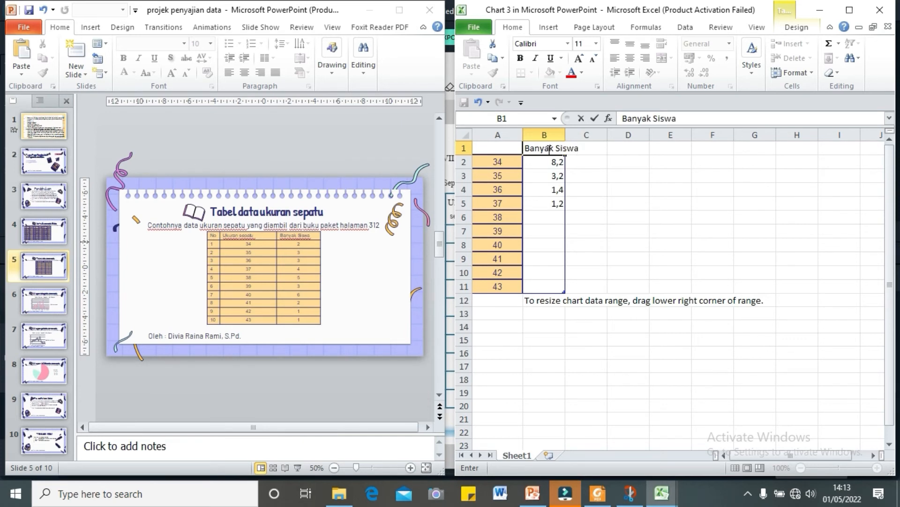
click(595, 175)
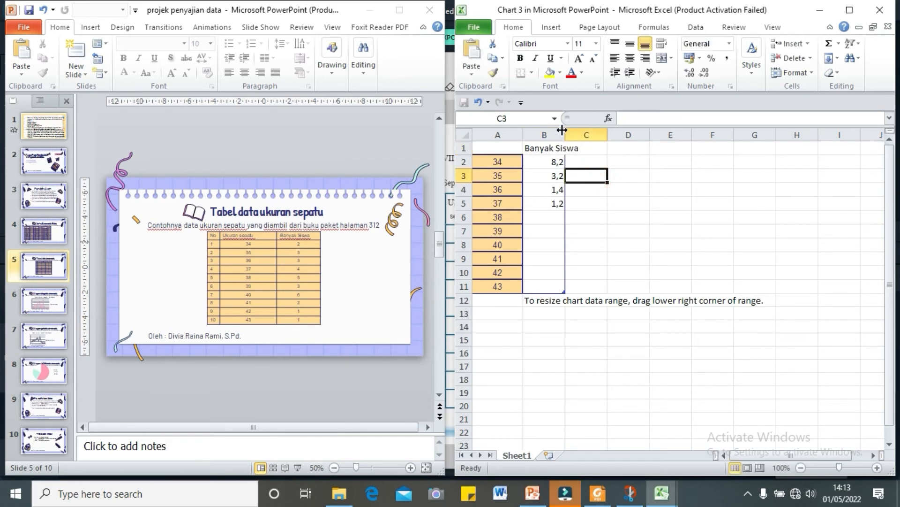
drag(565, 133, 585, 135)
click(652, 220)
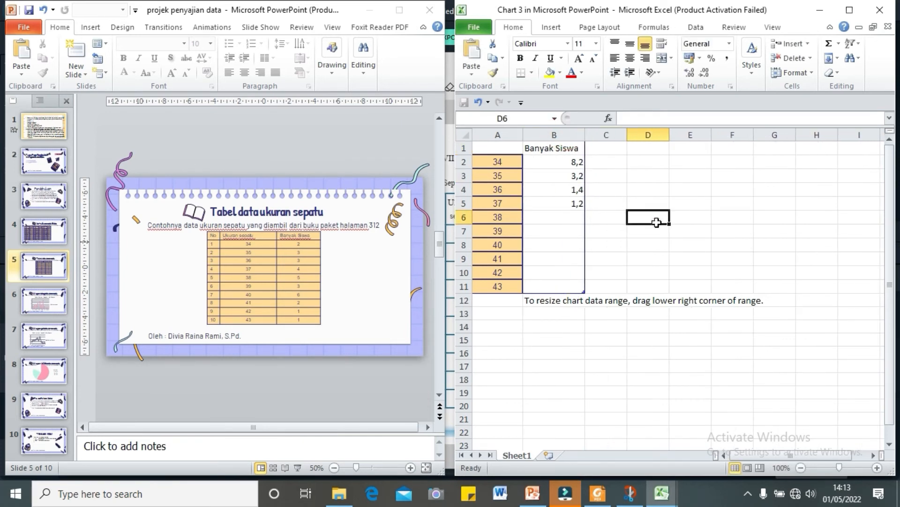
Copy the ten "Banyak Siswa" values from slide 5's table into the chart datasheet, starting at cell B2
click(291, 244)
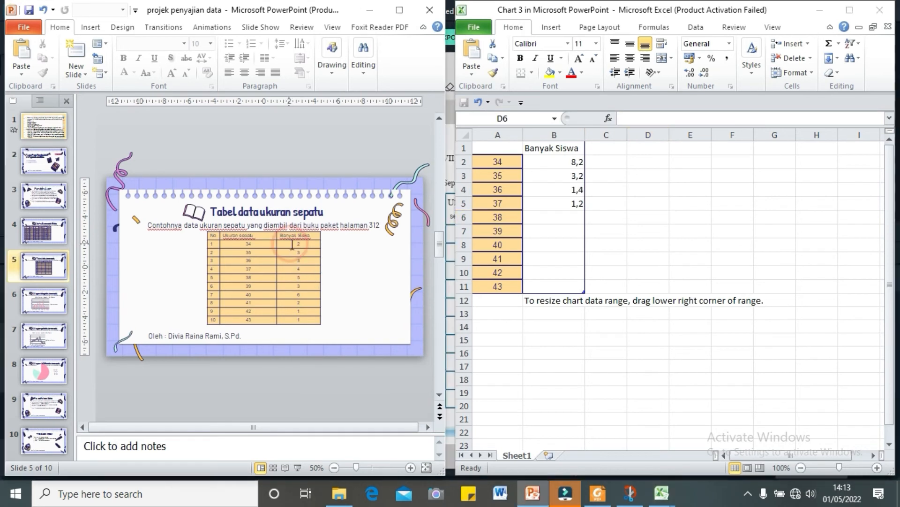
click(297, 245)
drag(297, 245, 304, 322)
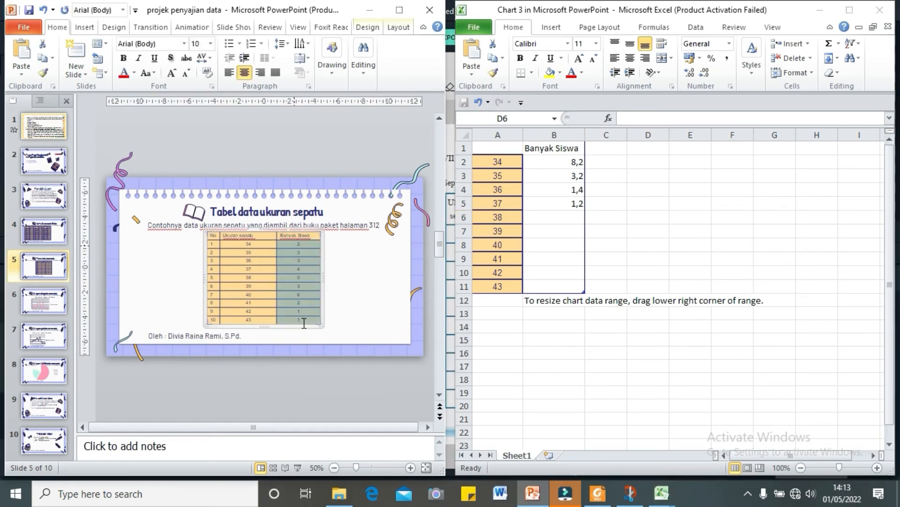
right_click(298, 271)
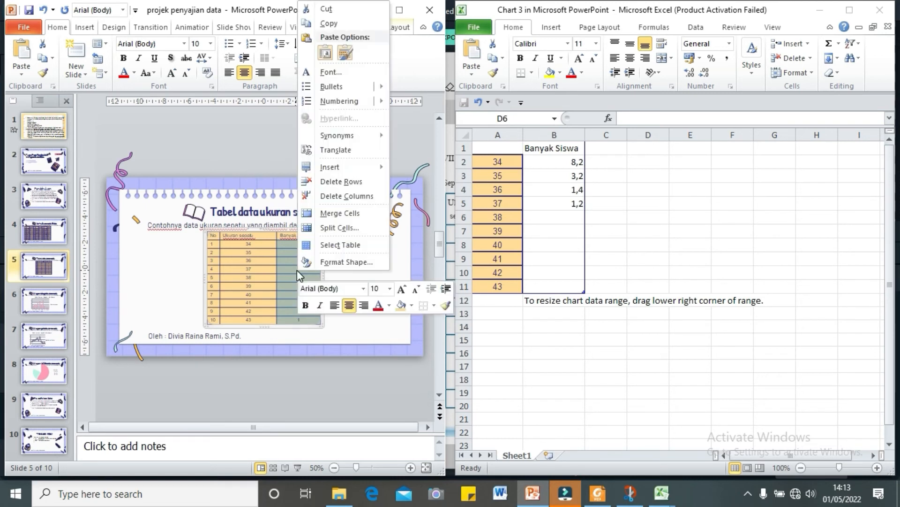
click(361, 23)
click(362, 294)
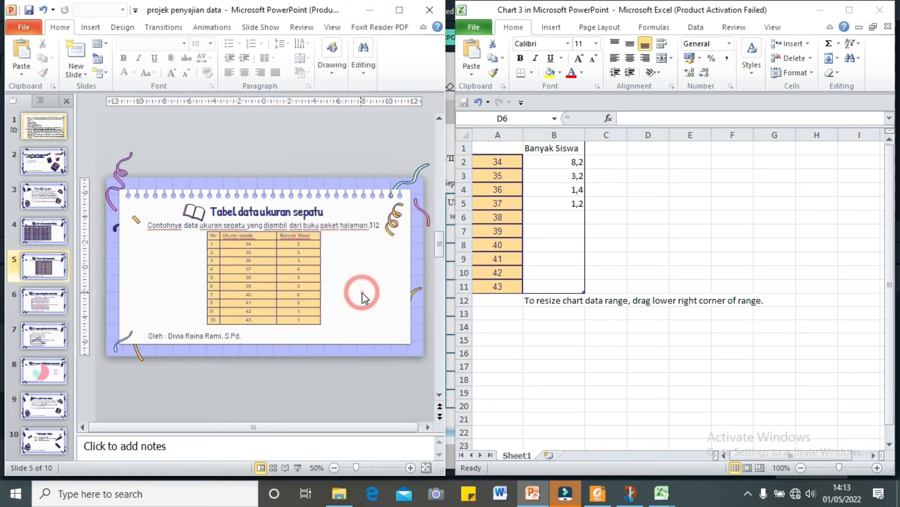
click(569, 165)
click(560, 162)
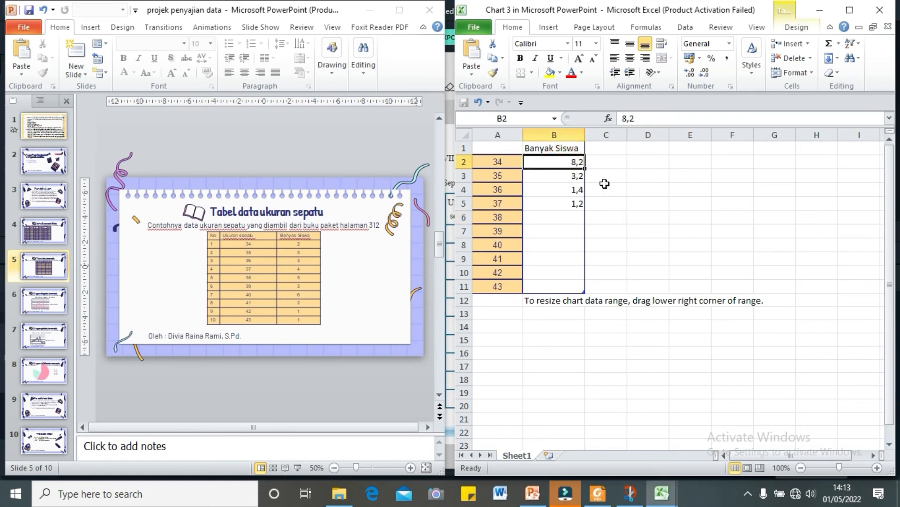
right_click(563, 160)
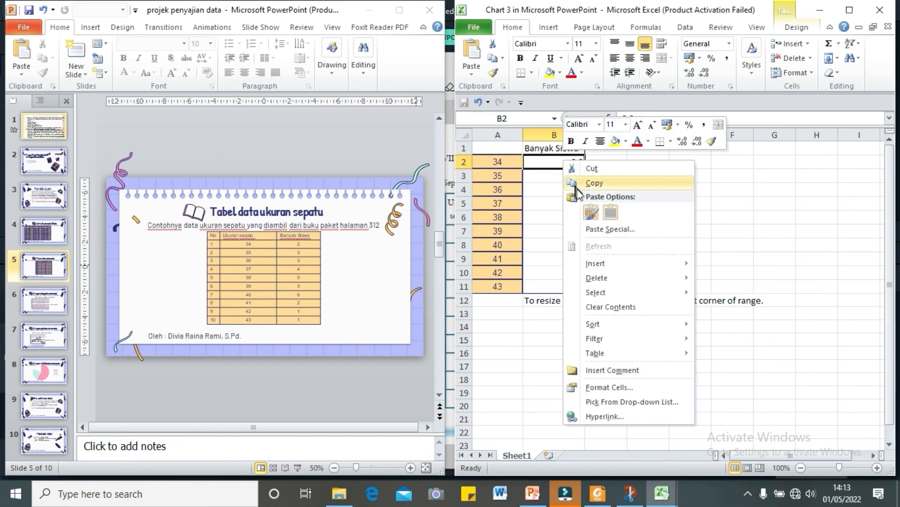
click(591, 212)
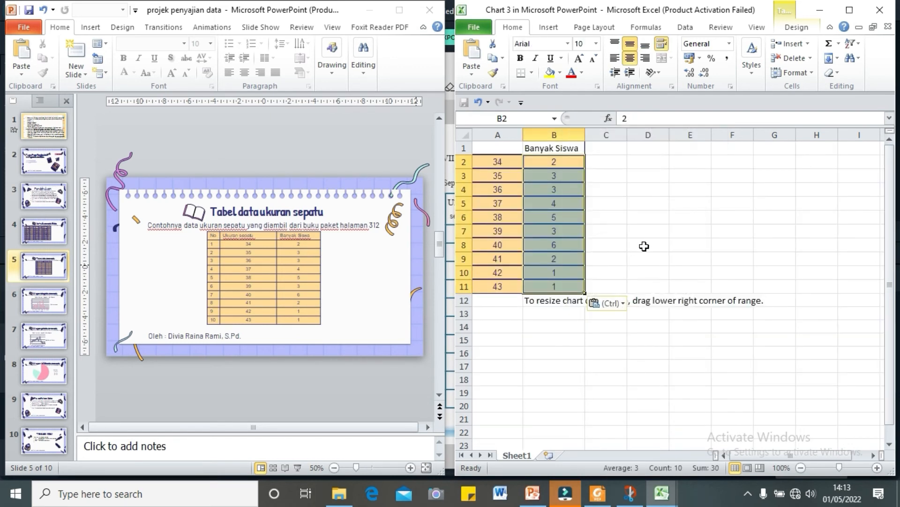
click(644, 246)
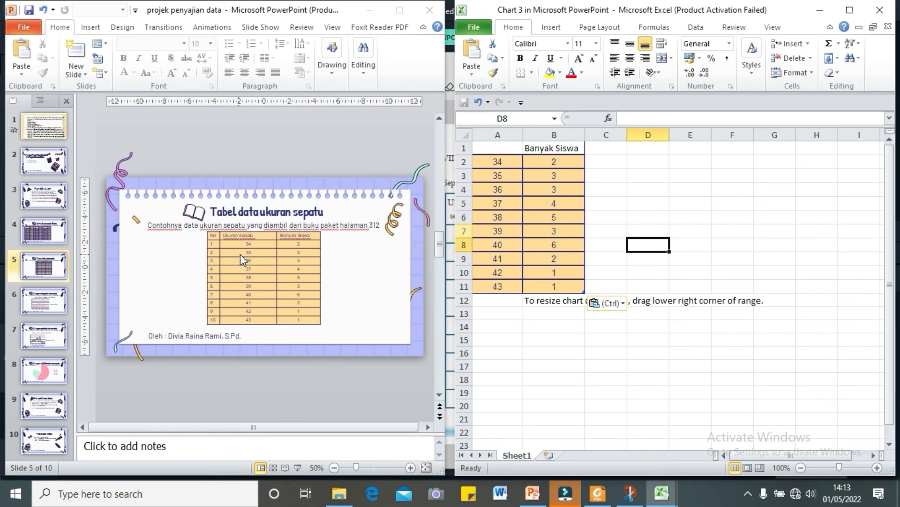
Apply the first quick layout to slide 8's pie chart so each slice is labelled with its shoe size and percentage
click(47, 371)
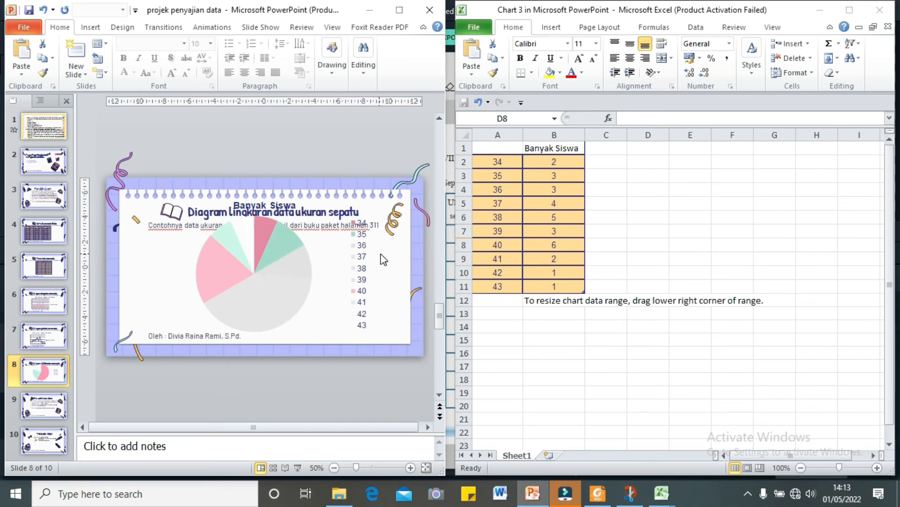
click(255, 299)
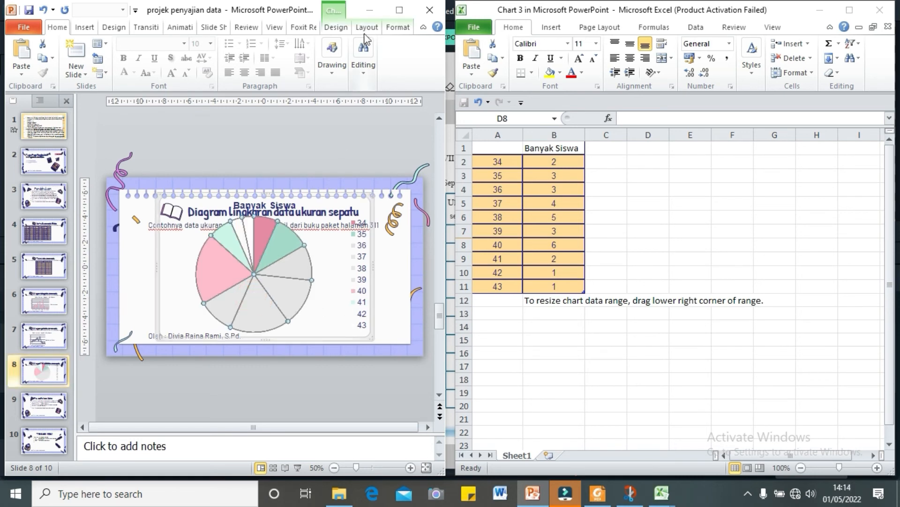
click(343, 29)
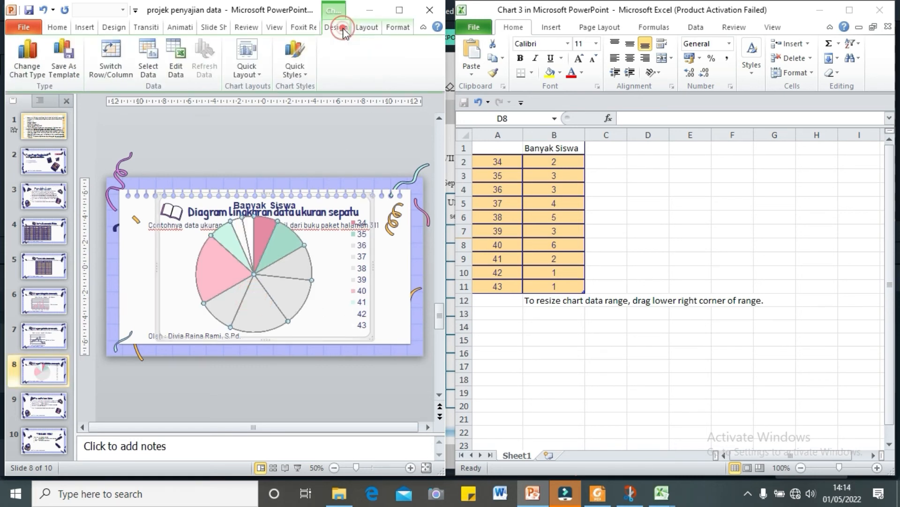
click(245, 72)
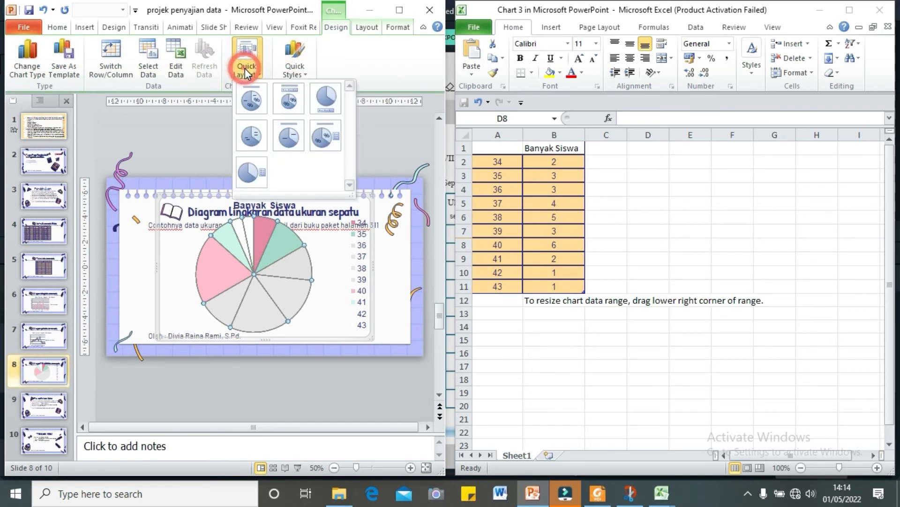
click(243, 97)
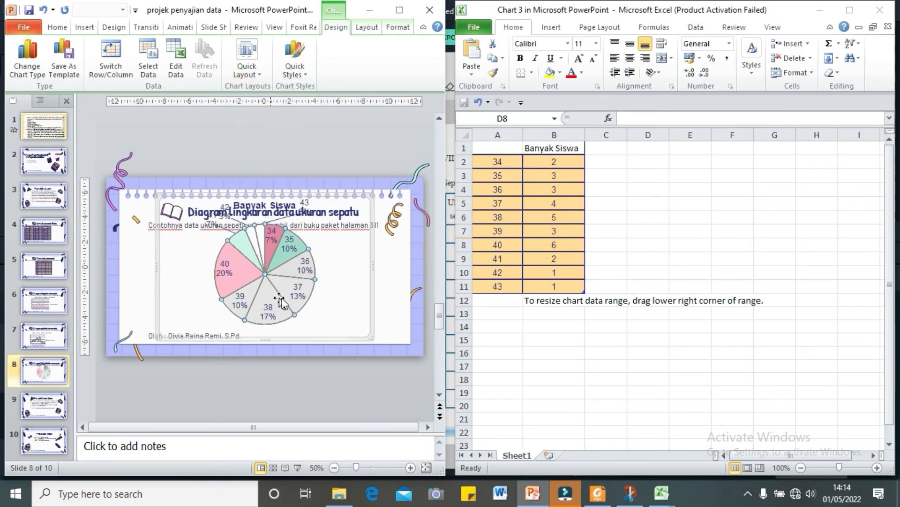
click(397, 284)
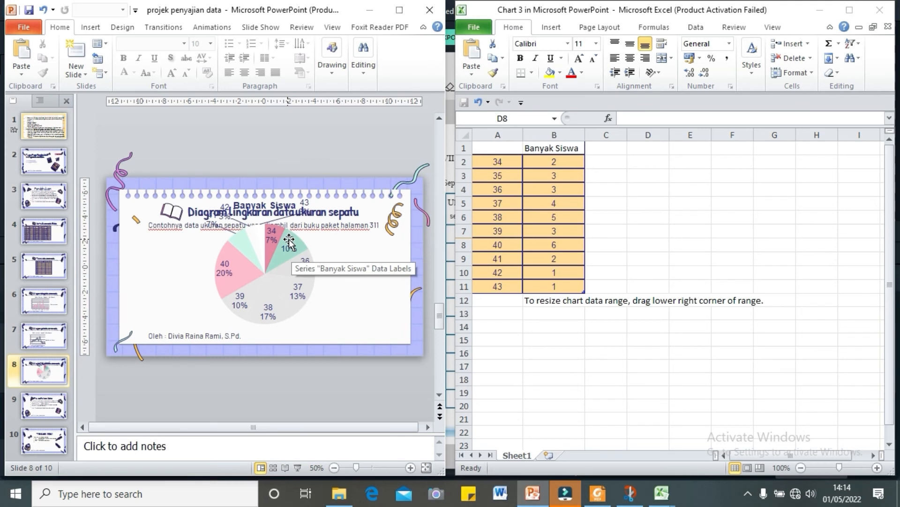
Fill only the pie slice for size 43 with light orange
click(261, 233)
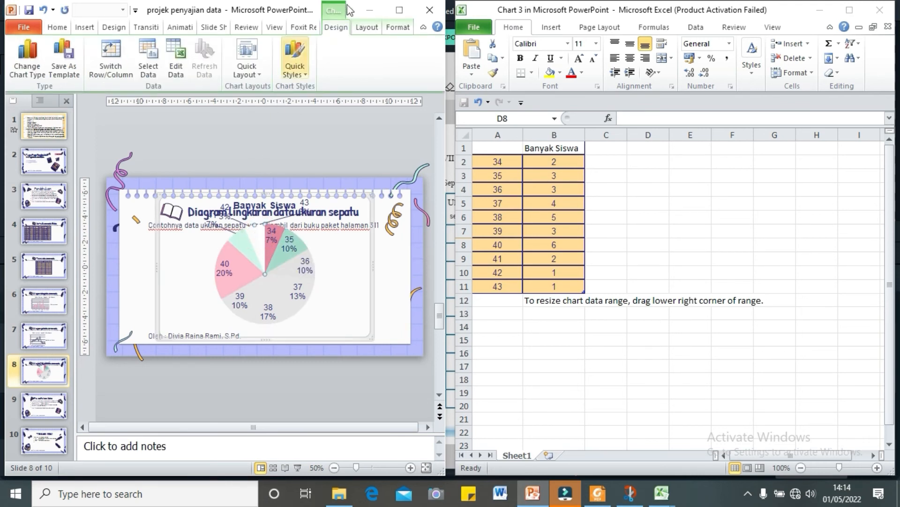
click(398, 27)
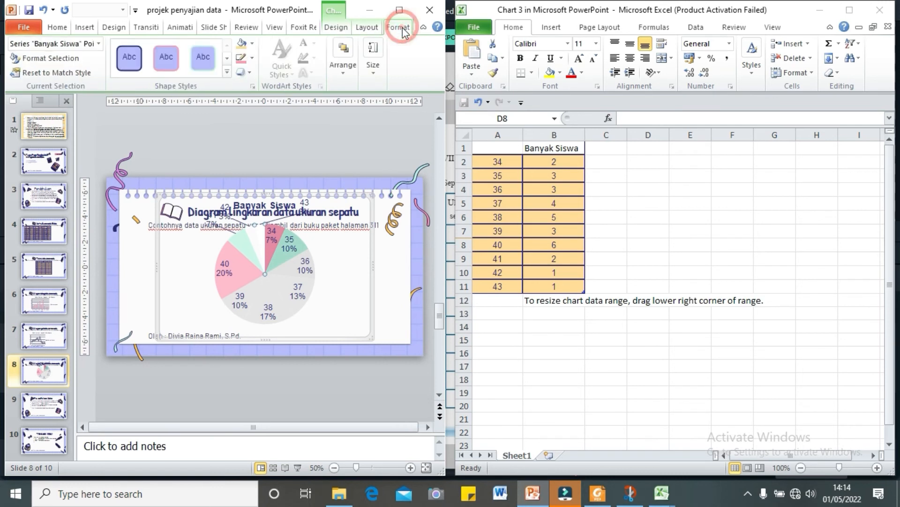
click(244, 45)
click(406, 299)
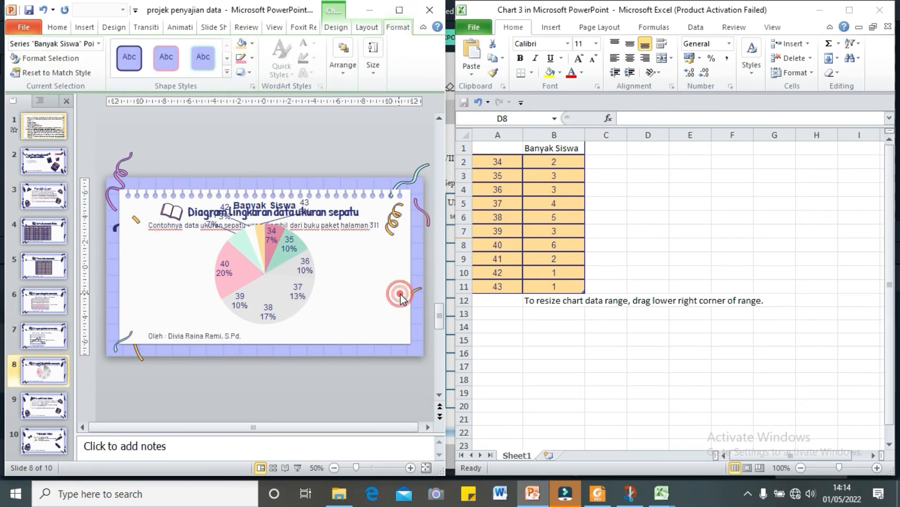
Reduce the font size of all the pie chart's data labels to 10
click(305, 262)
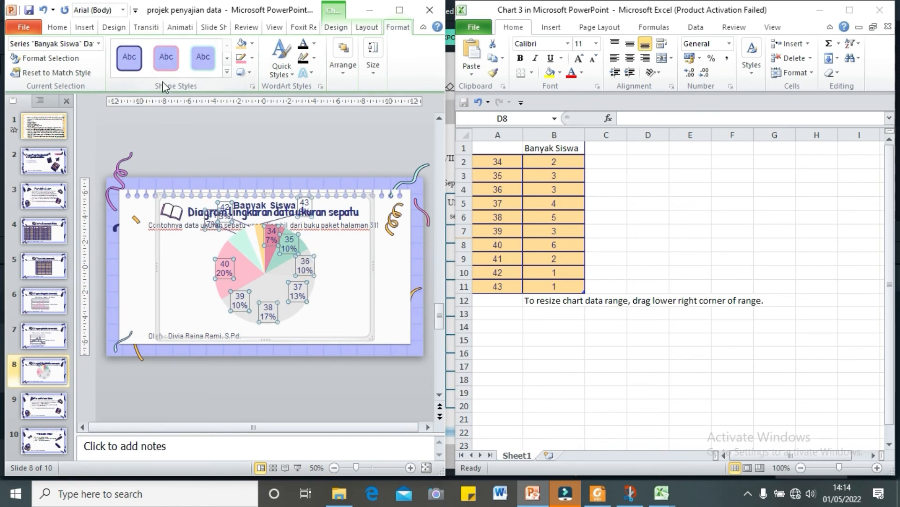
click(63, 31)
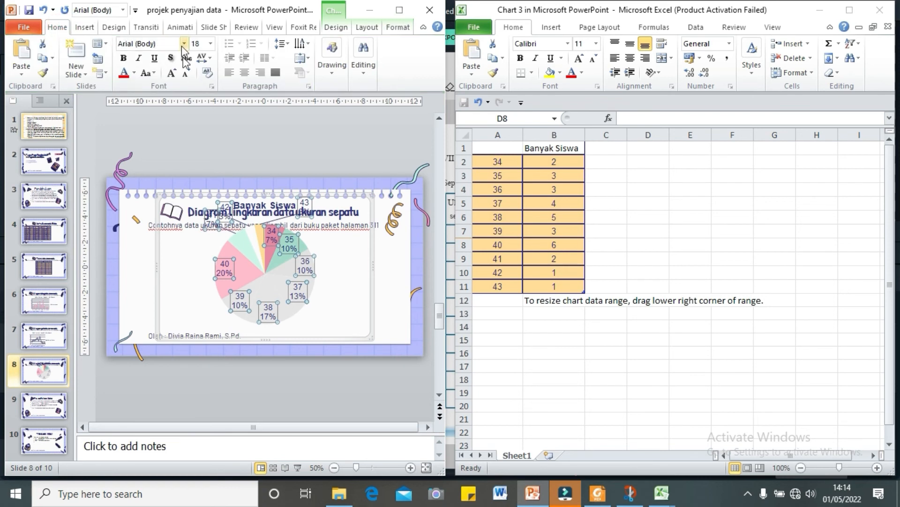
click(210, 44)
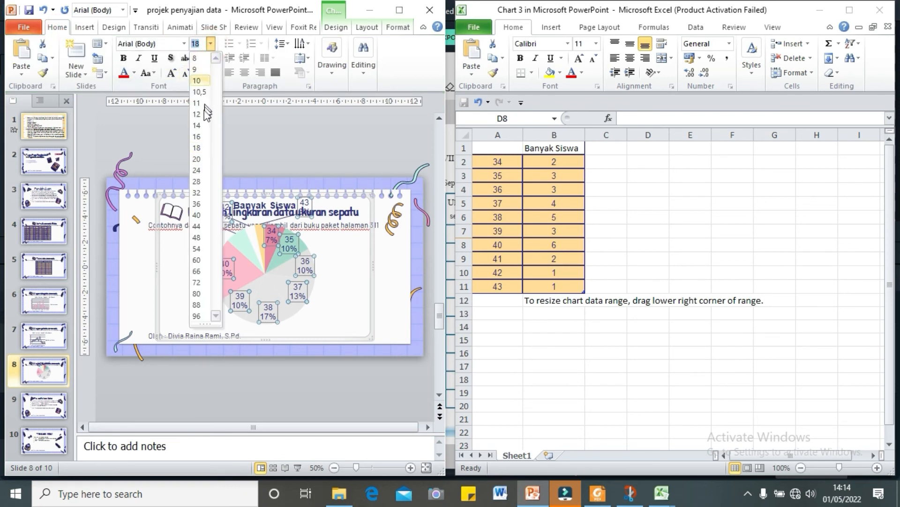
click(200, 137)
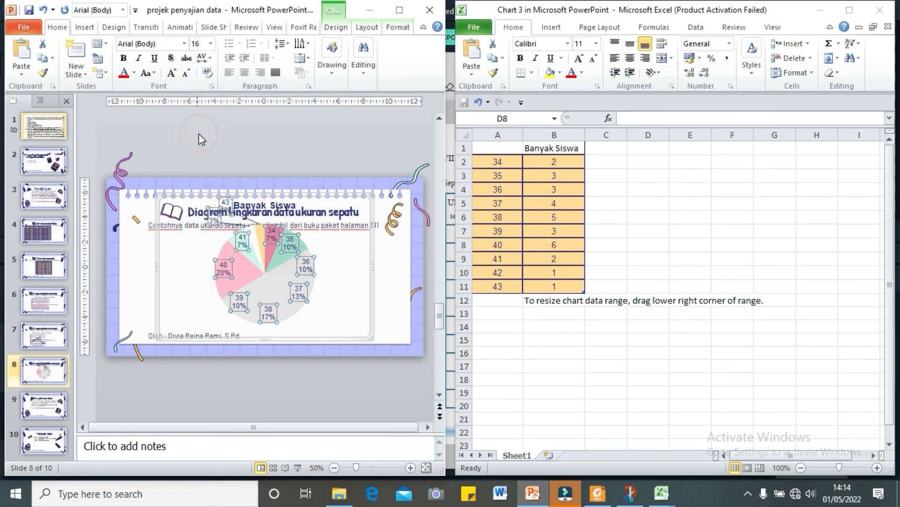
click(210, 44)
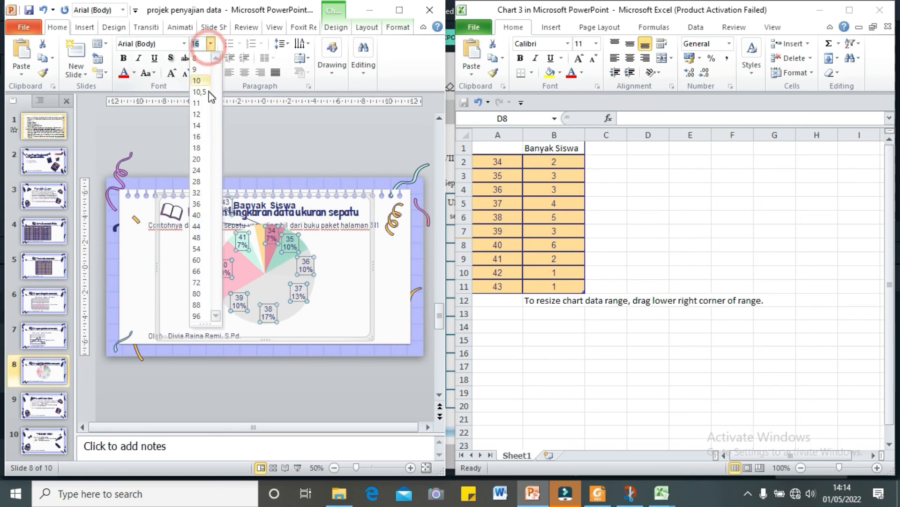
click(202, 105)
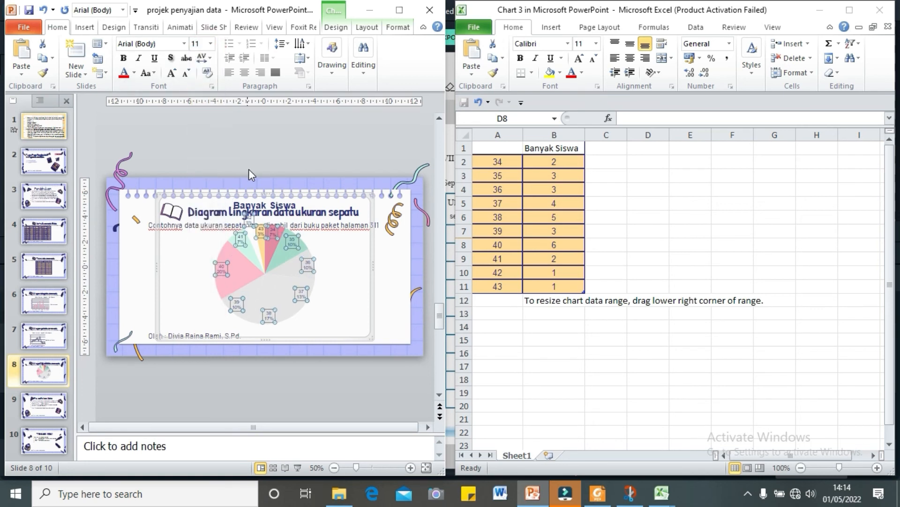
click(211, 46)
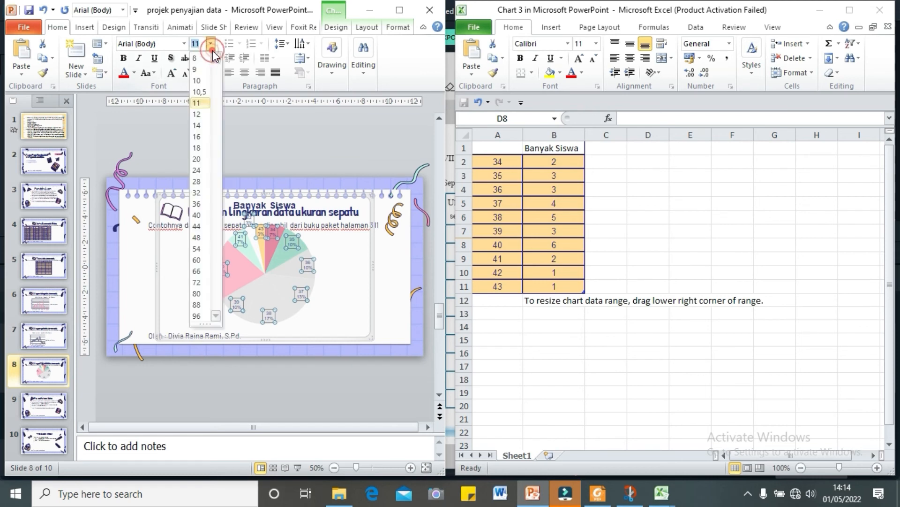
click(205, 79)
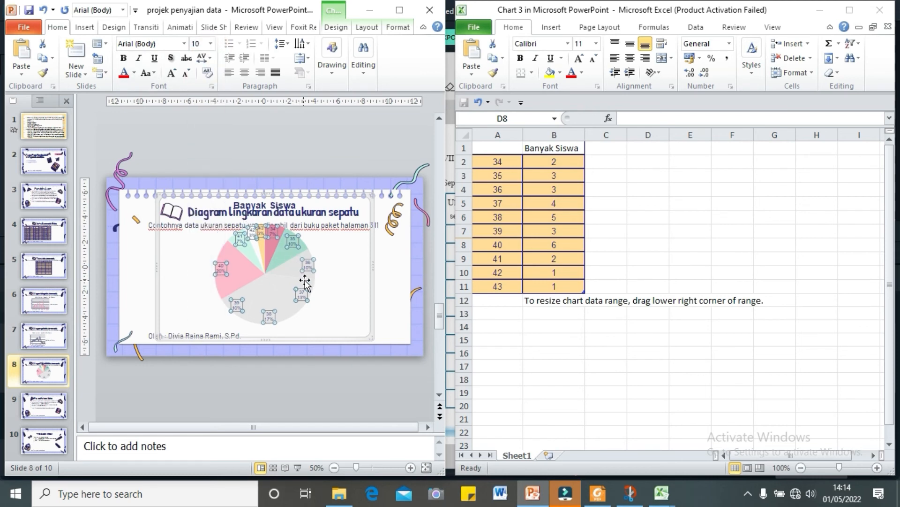
click(387, 288)
Fill only the pie slice for size 36 with the standard light green
click(292, 271)
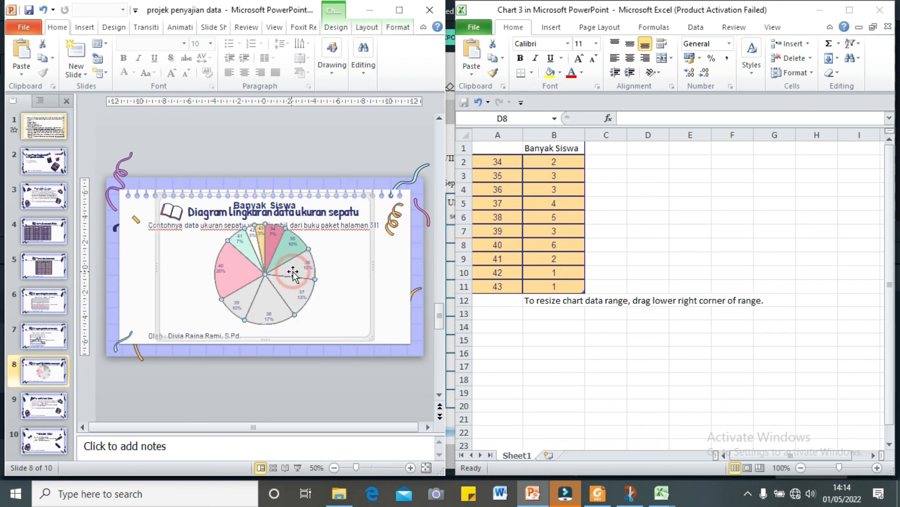
click(293, 271)
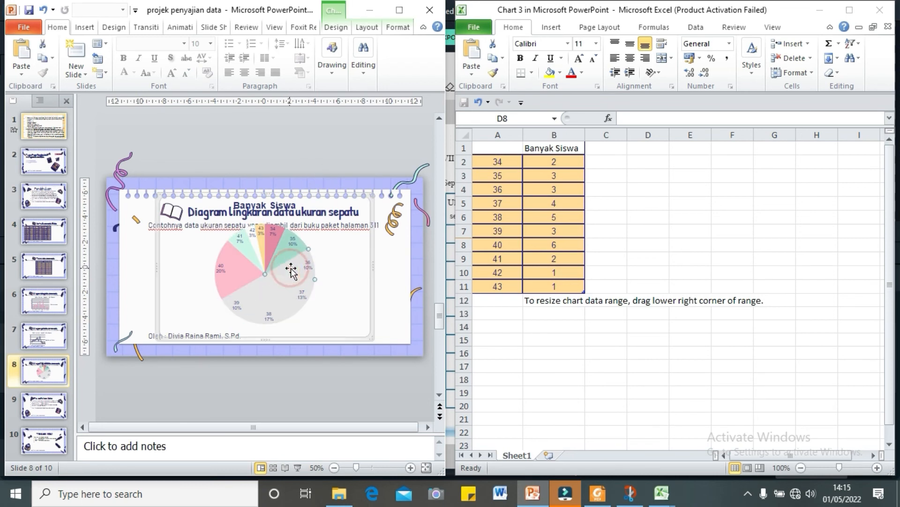
click(336, 28)
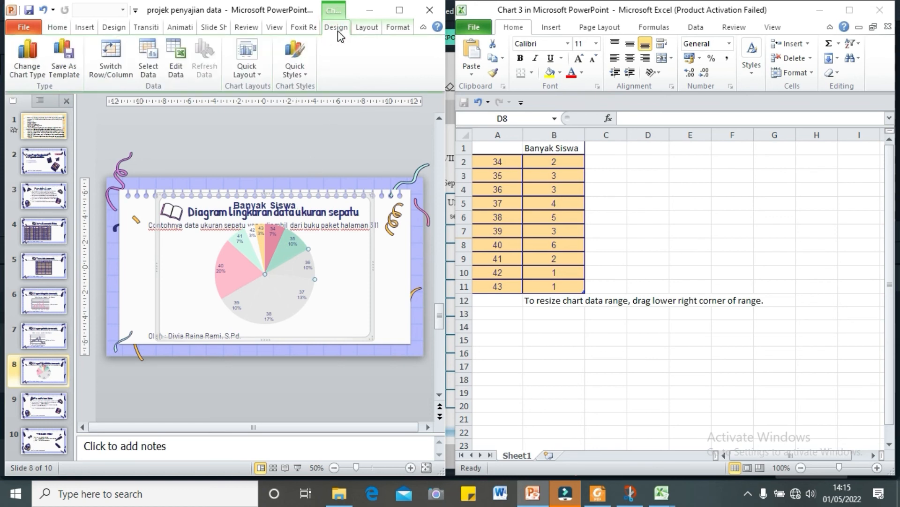
click(398, 27)
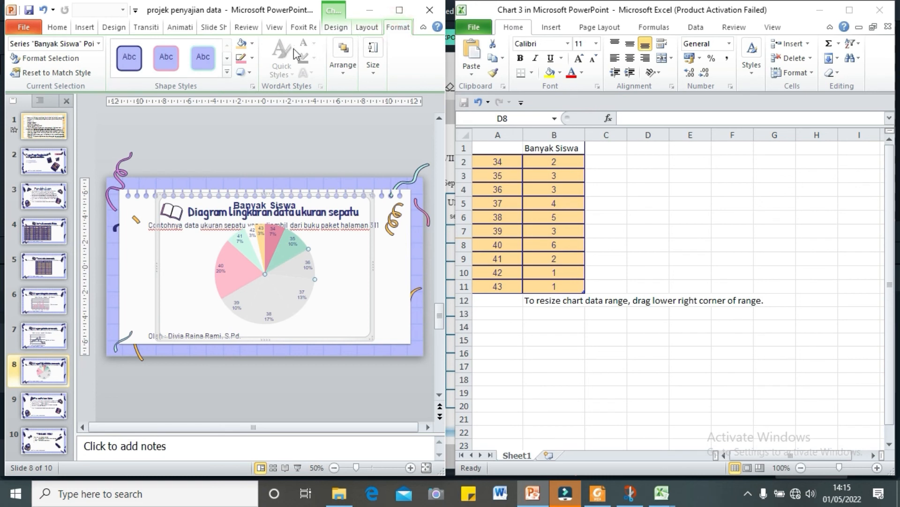
click(252, 44)
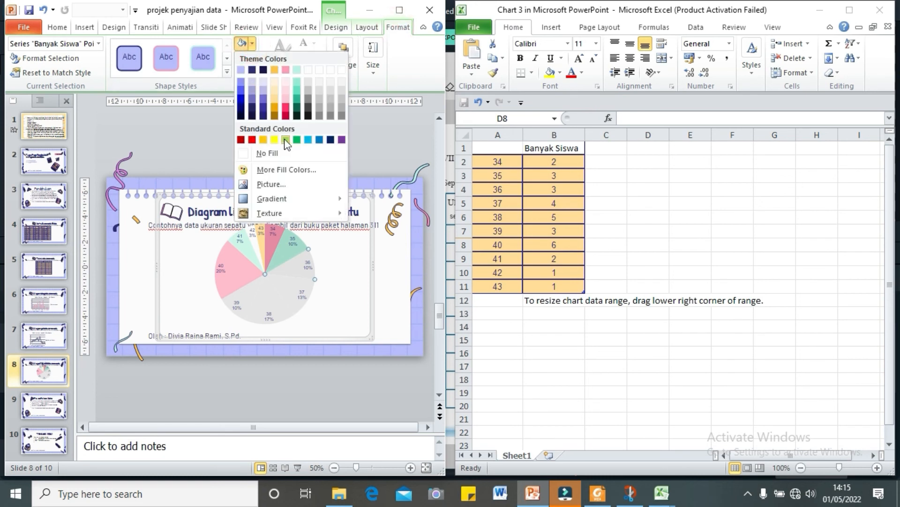
click(285, 139)
Fill the pie slice for size 37 with turquoise and the slice for size 38 with light purple
click(289, 282)
click(251, 46)
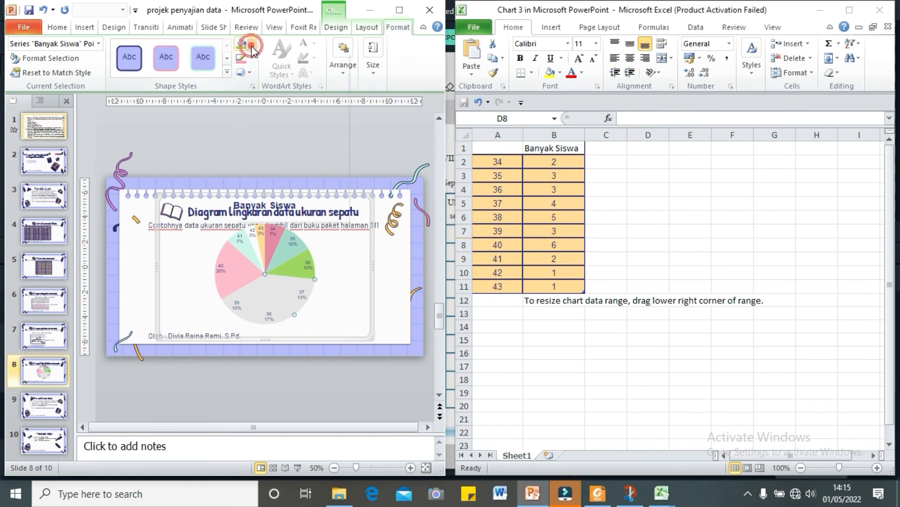
click(295, 92)
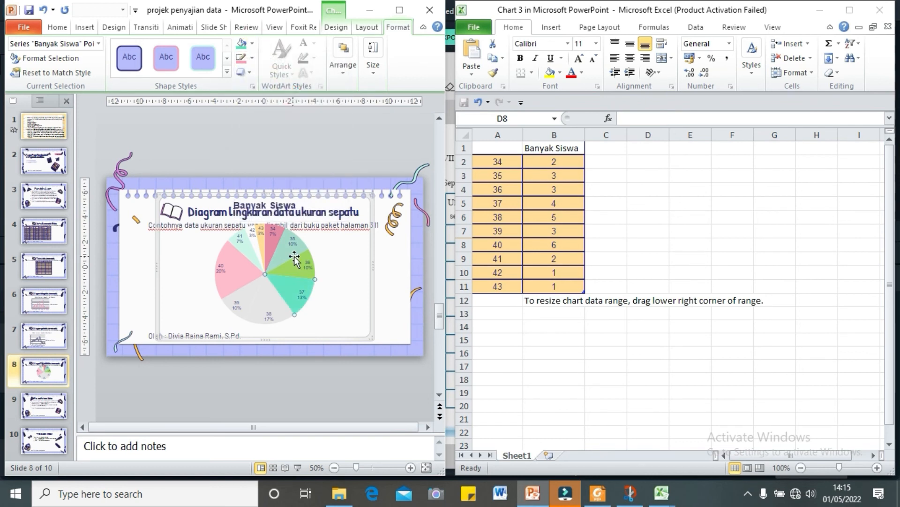
click(262, 301)
click(251, 44)
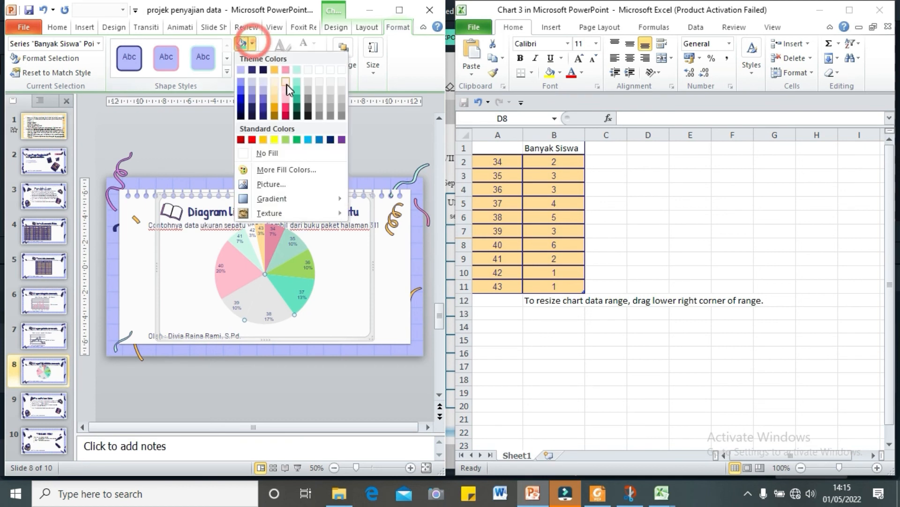
click(263, 91)
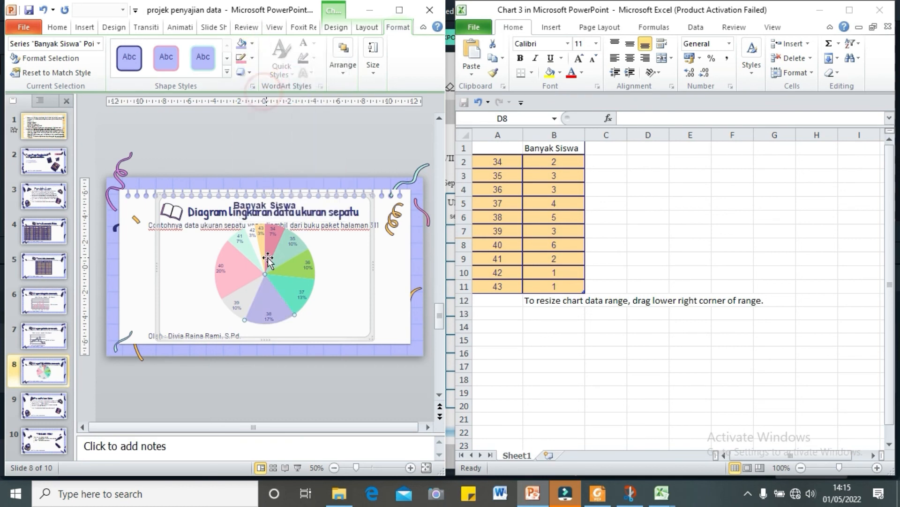
Shrink the pie chart so that it sits below the slide's heading "Diagram lingkaran data ukuran sepatu"
click(374, 287)
click(318, 279)
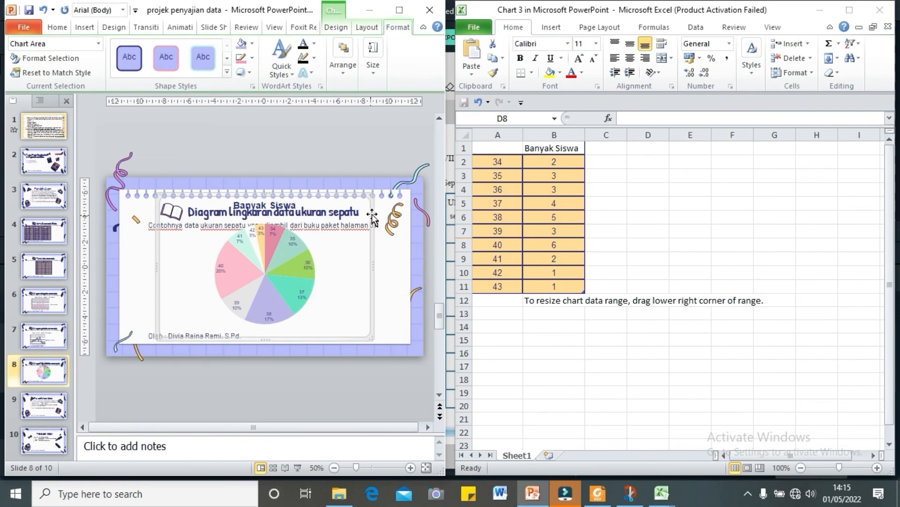
drag(372, 198, 349, 232)
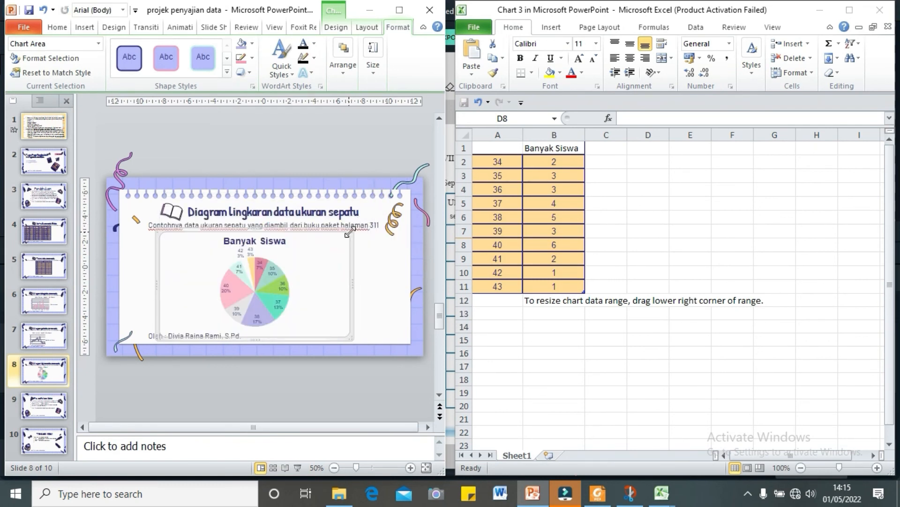
Replace the pie chart's title with "Data ukuran sepatu 40 siswa"
click(294, 237)
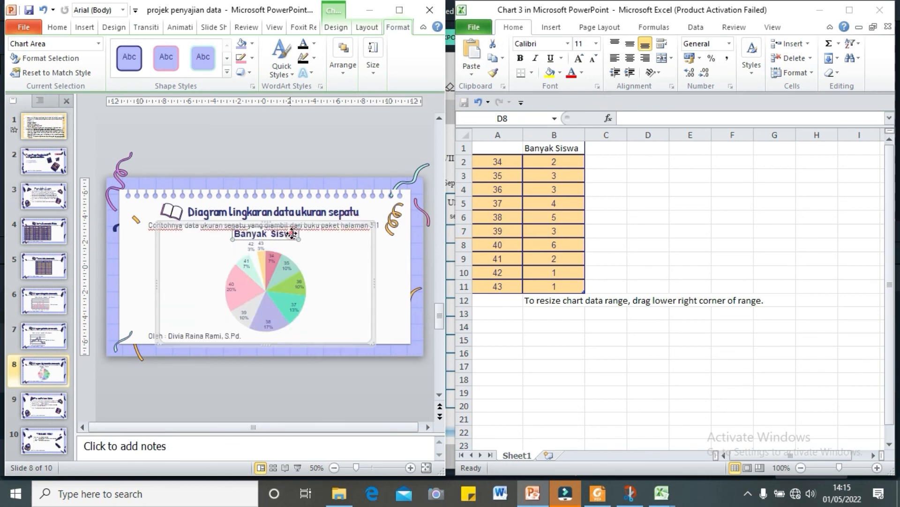
triple_click(295, 234)
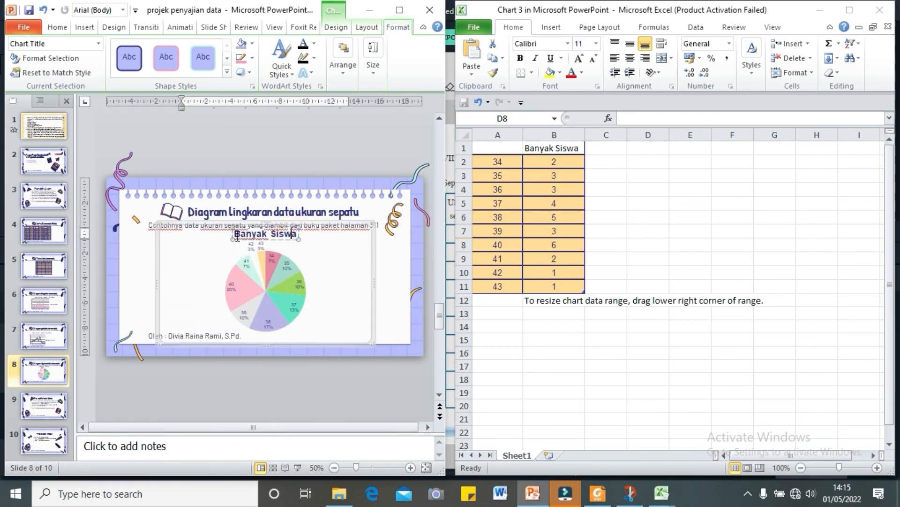
text(Data ukuran)
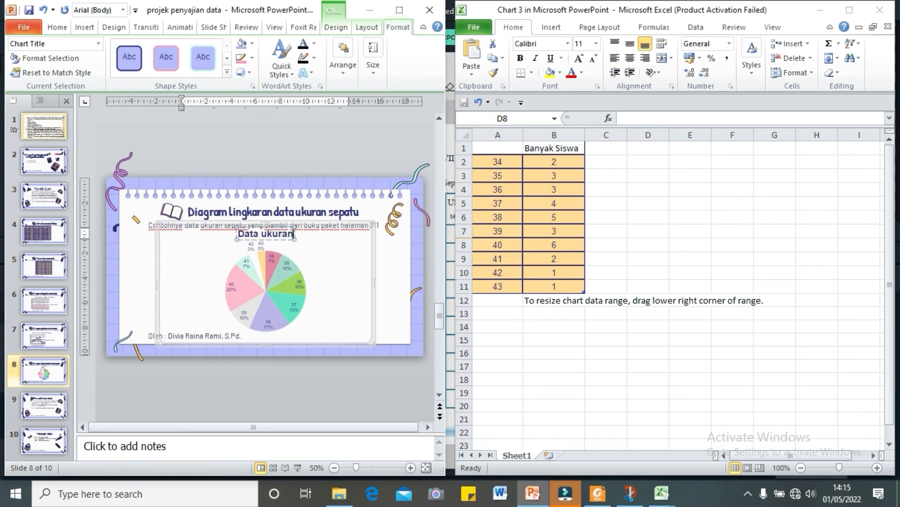
text( sepatu 40 siswa)
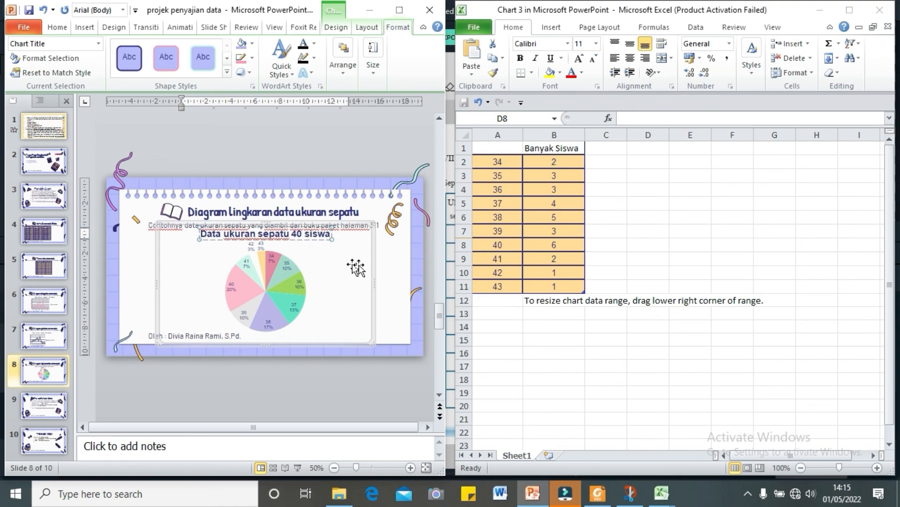
click(387, 301)
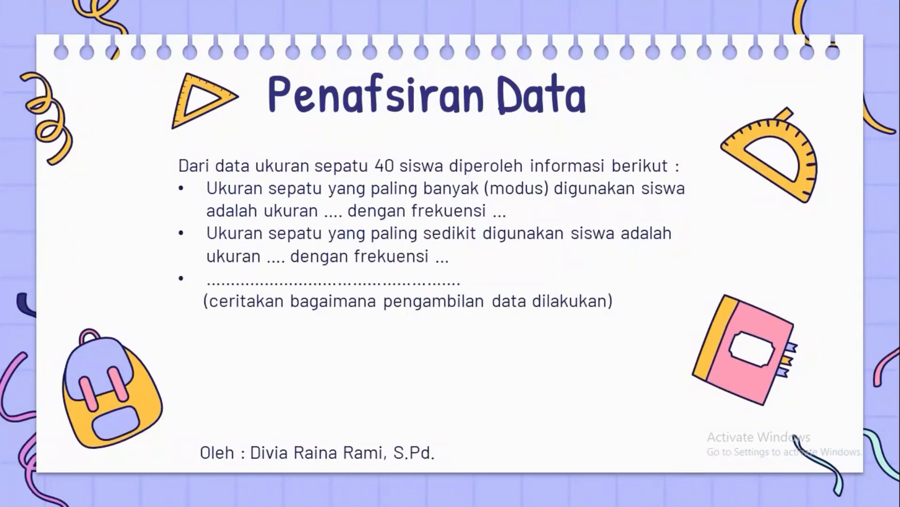